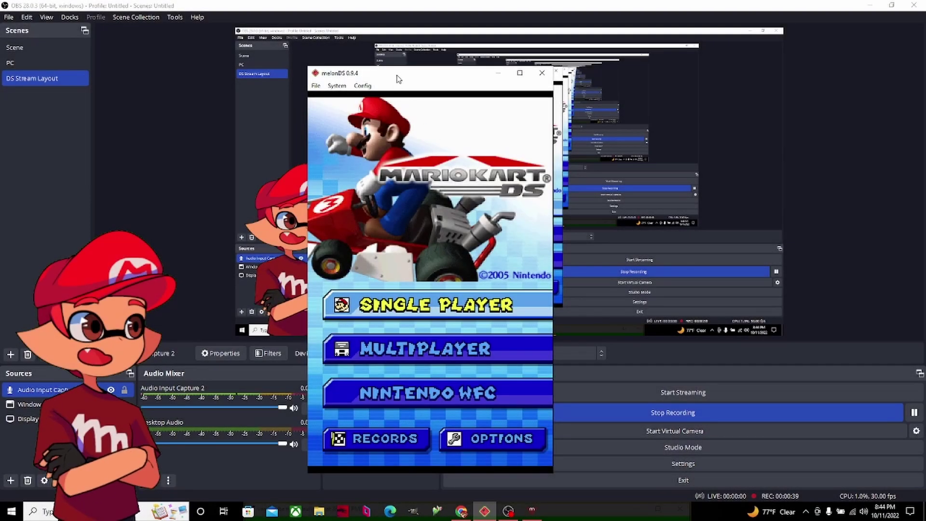
- Minimize the melonDS emulator window and switch to Chrome with a new Google tab ready for a search
drag(397, 78, 522, 78)
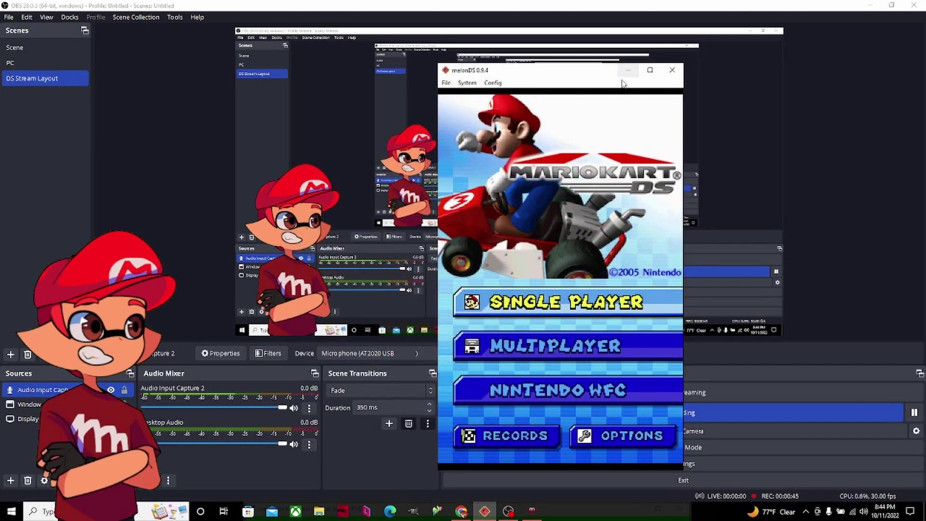
click(628, 71)
click(462, 511)
key(ctrl+t)
click(167, 25)
click(350, 205)
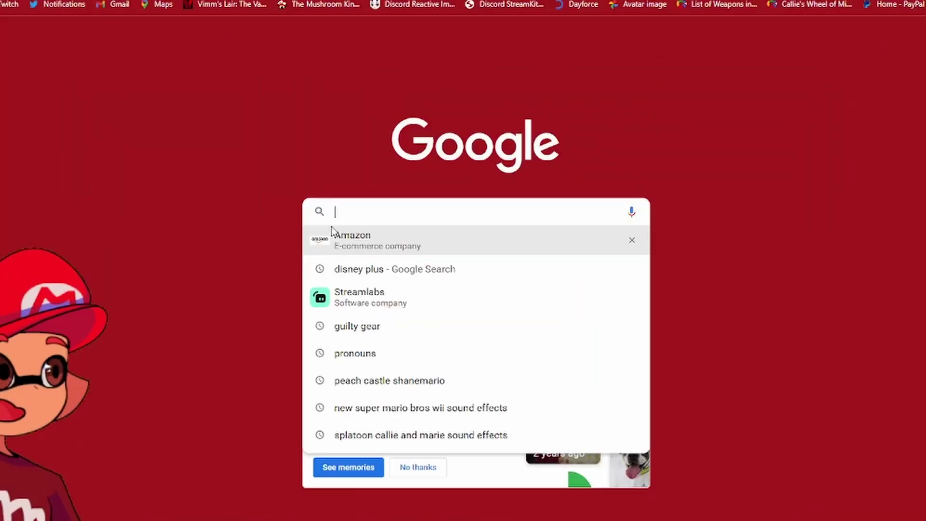
- Search Google for "Ds Layout"
text(Ds Laypo)
key(BackSpace)
key(BackSpace)
text(out)
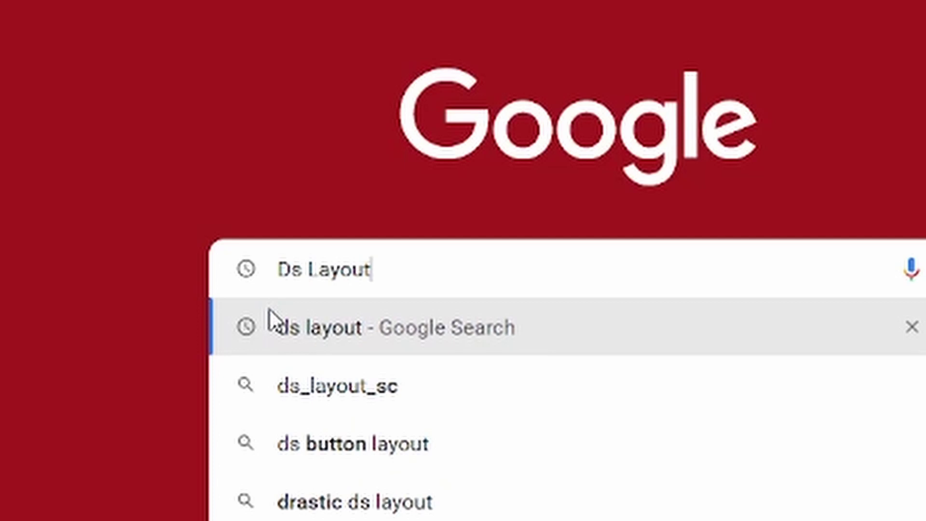
click(272, 321)
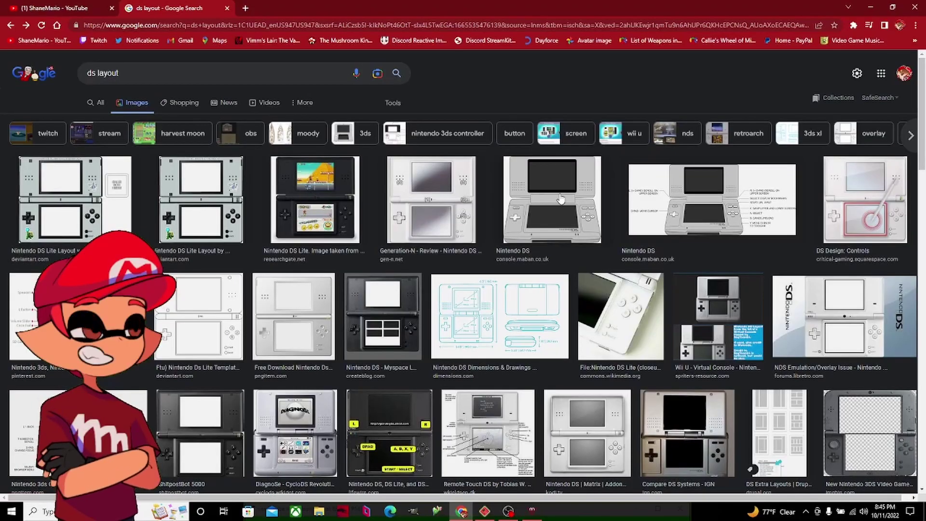
- Browse the image results to the red Nintendo DS/DSi bezel from LaunchBox Forums and save that image
click(862, 304)
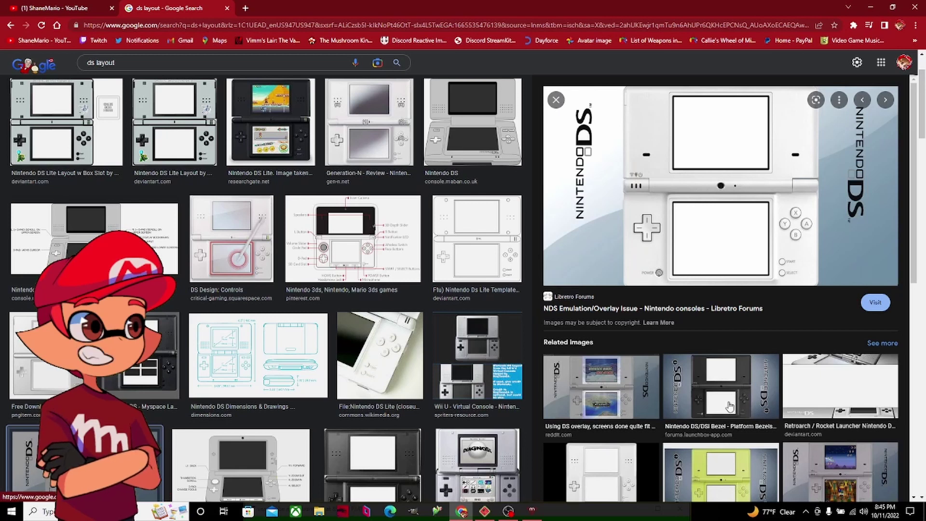
click(714, 392)
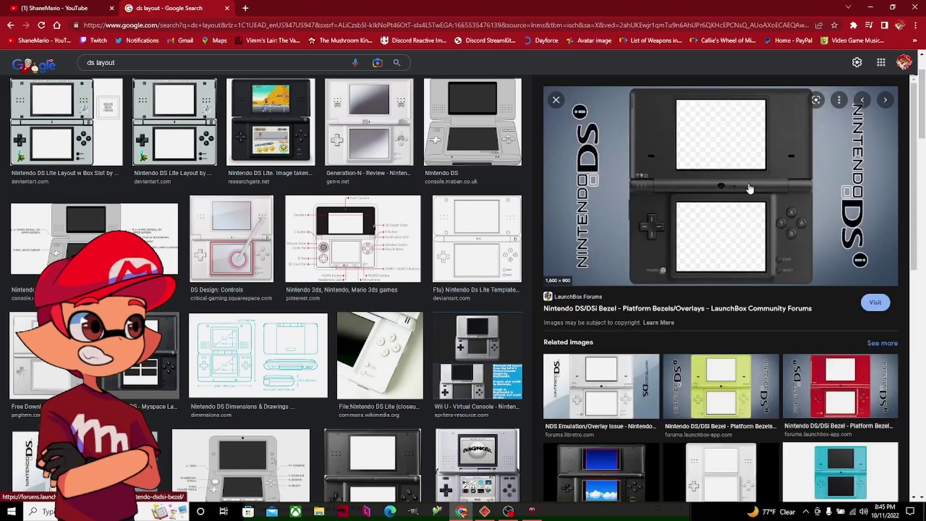
click(816, 393)
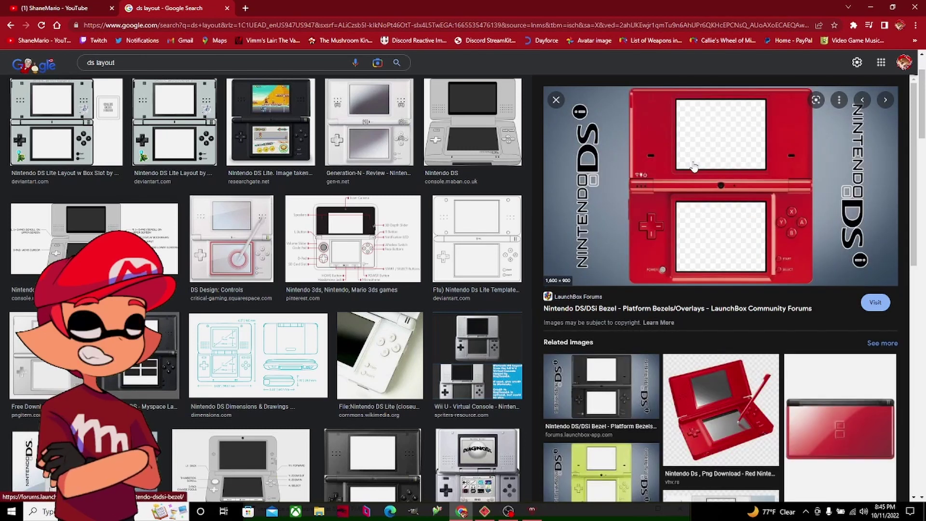
scroll(693, 166, up, 2)
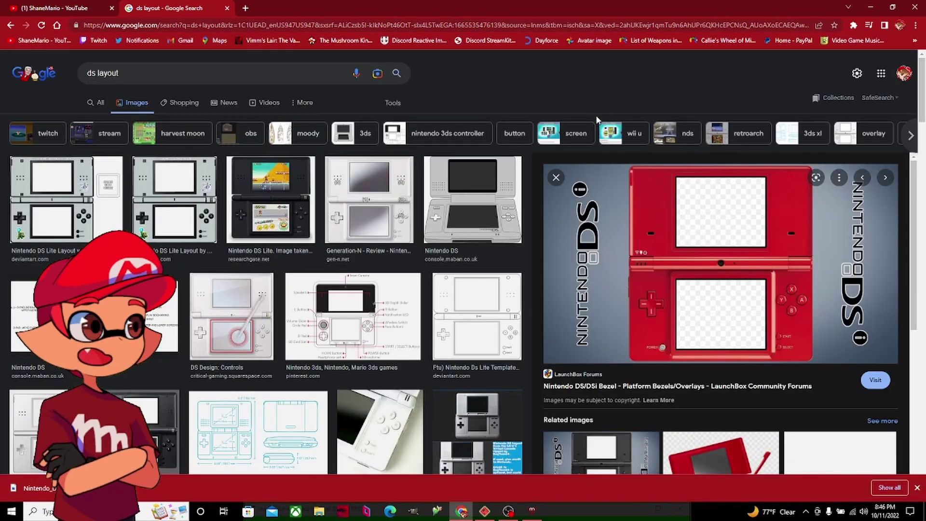
right_click(627, 224)
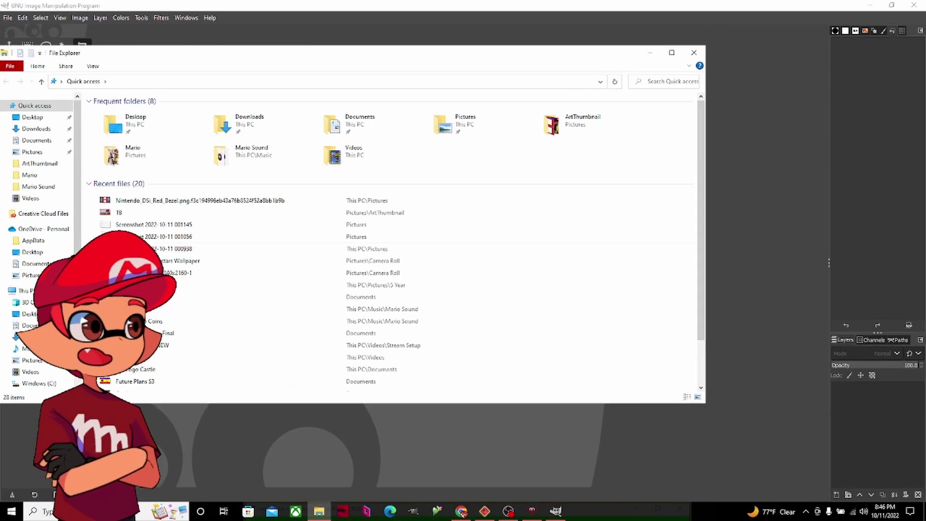
- Bring the red DSi bezel image into GIMP and remove the background and both Nintendo DSi logos around the console
click(147, 204)
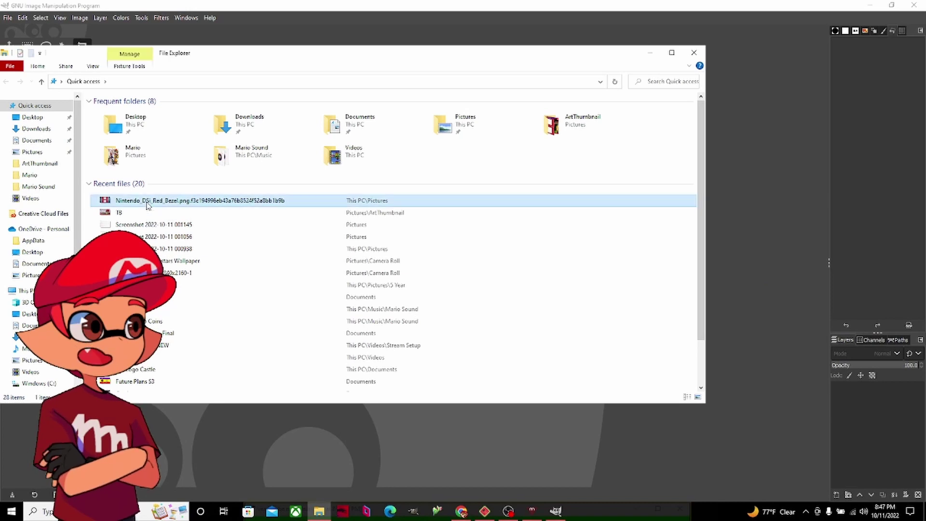
click(693, 52)
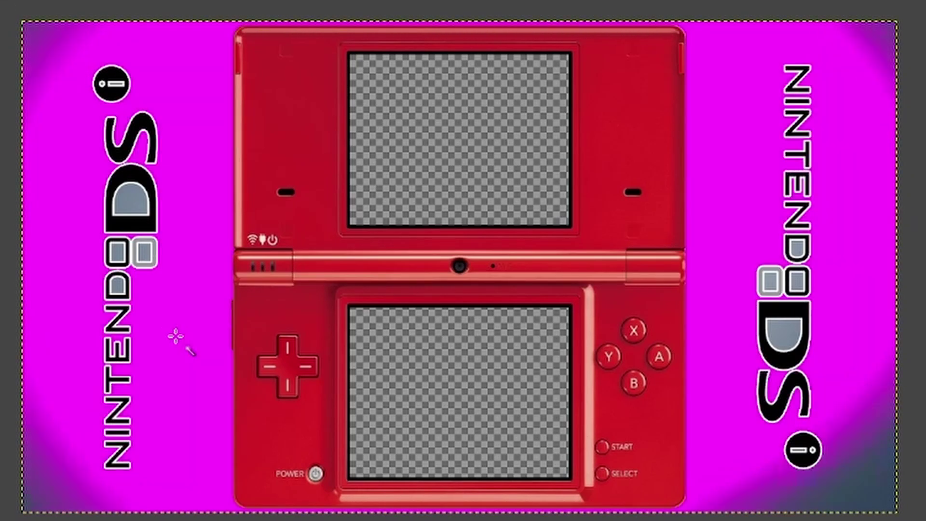
drag(177, 336, 238, 330)
key(Delete)
right_click(172, 333)
click(336, 332)
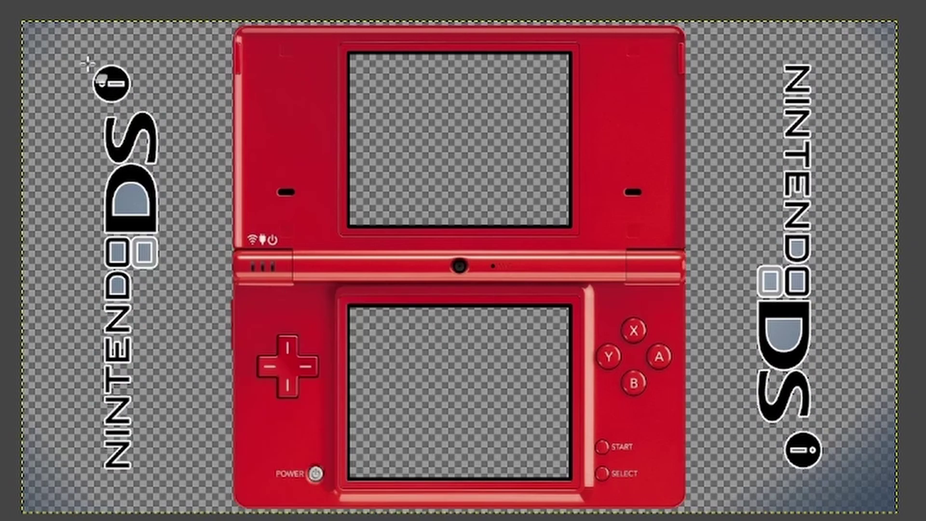
mouse_move(63, 81)
mouse_down()
mouse_move(149, 217)
mouse_move(154, 135)
mouse_move(115, 290)
mouse_up()
drag(795, 73, 799, 237)
- Export the edited bezel as a PNG, entering "Nintendo Ds Lay" as the new file name
click(60, 17)
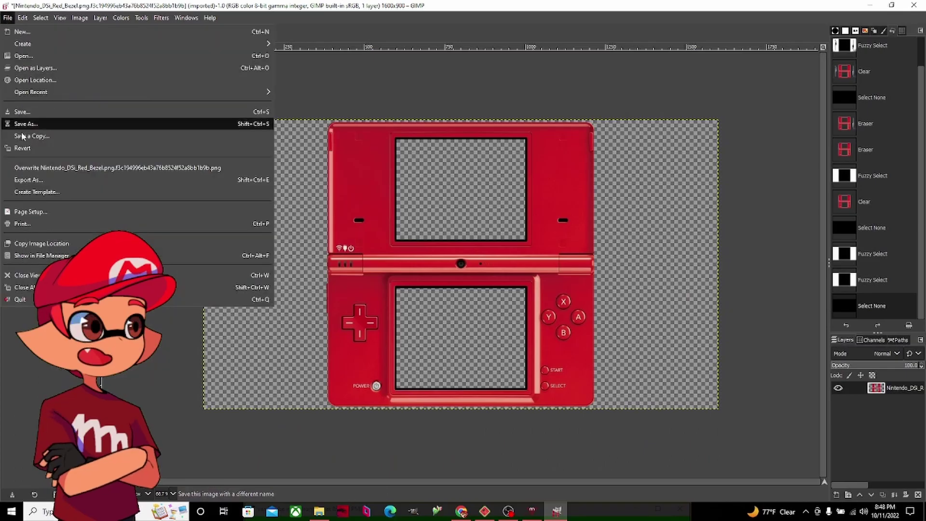
click(45, 180)
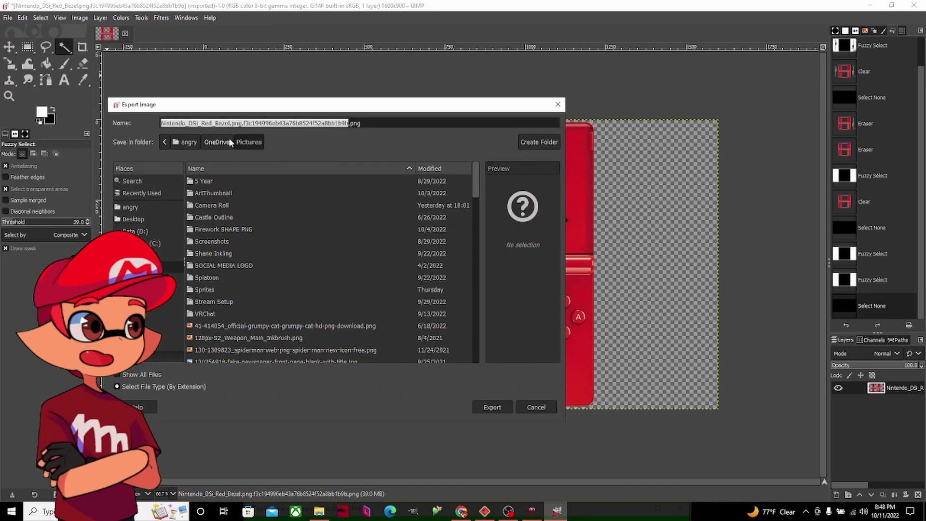
key(BackSpace)
text(Nintendo)
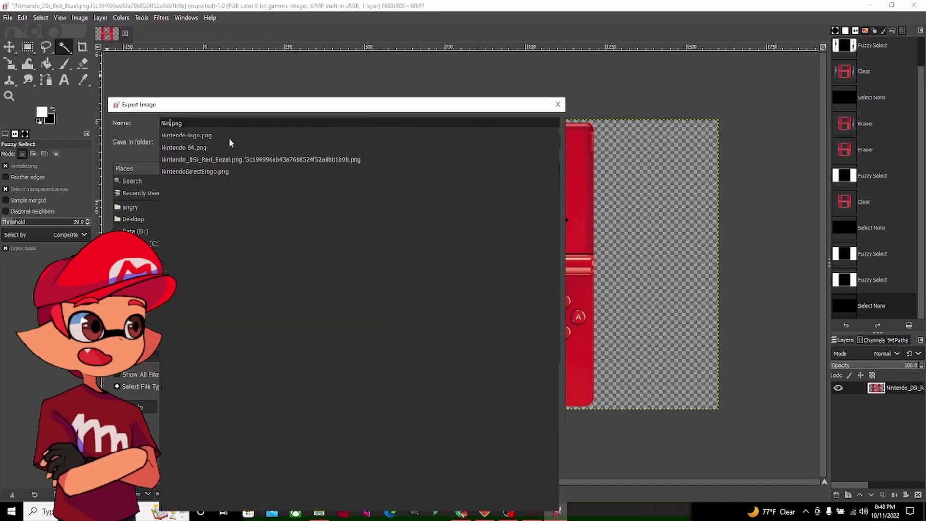
text( Ds L)
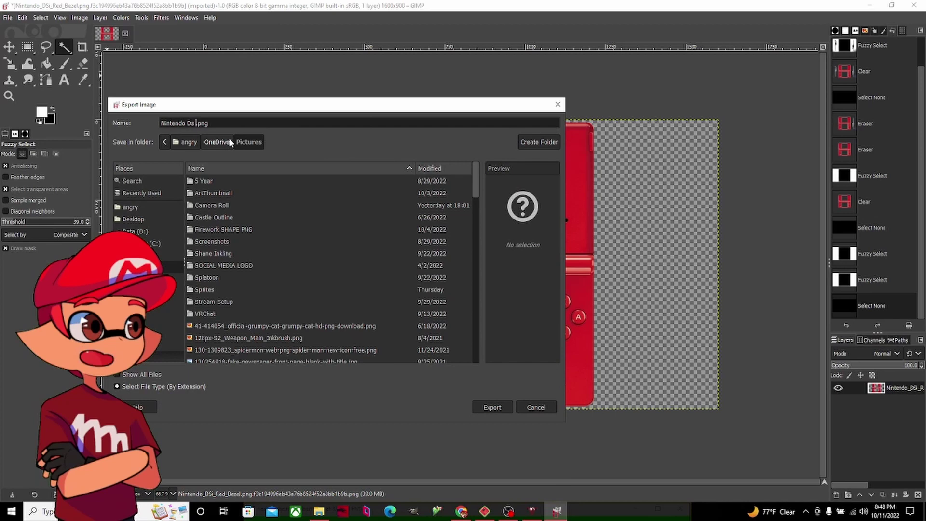
text(ay)
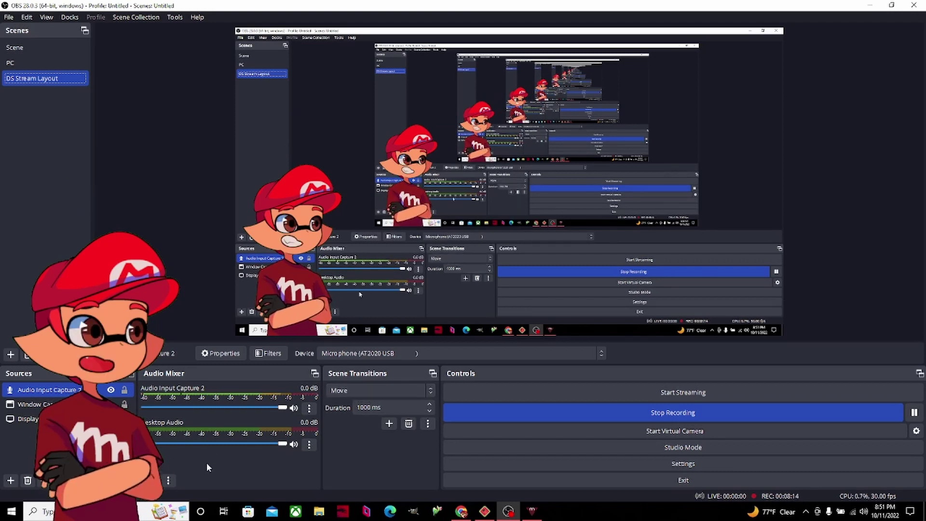
- In OBS, add an image source named "DS Layout" with the red DSi bezel file and move it toward the canvas centre
click(11, 481)
click(53, 335)
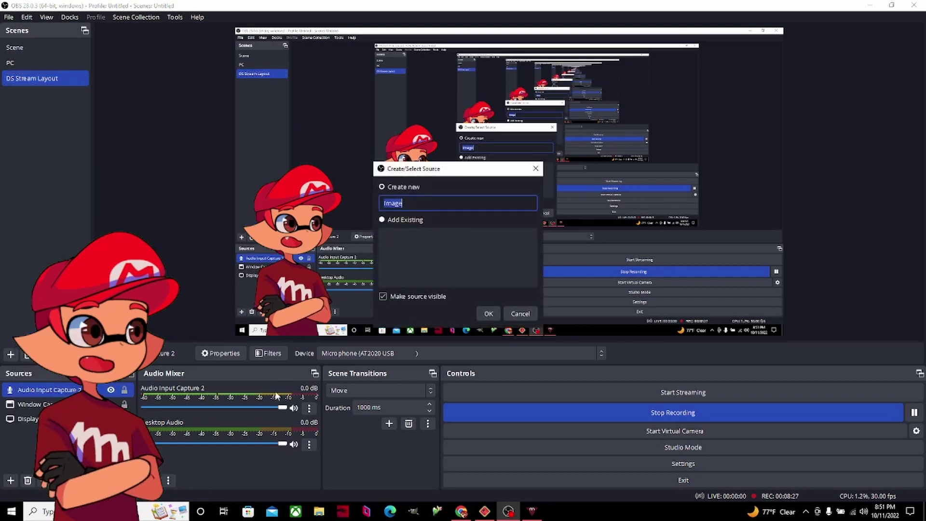
text(DS)
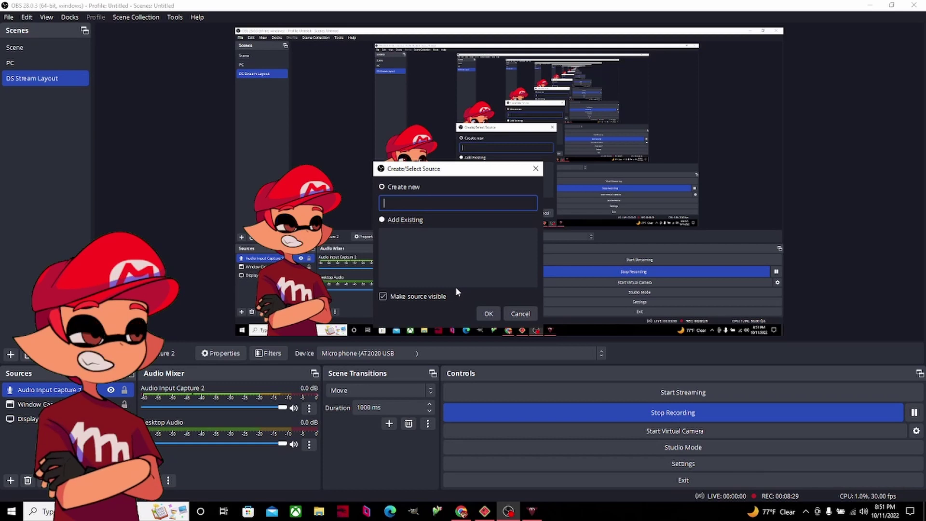
text( Layout)
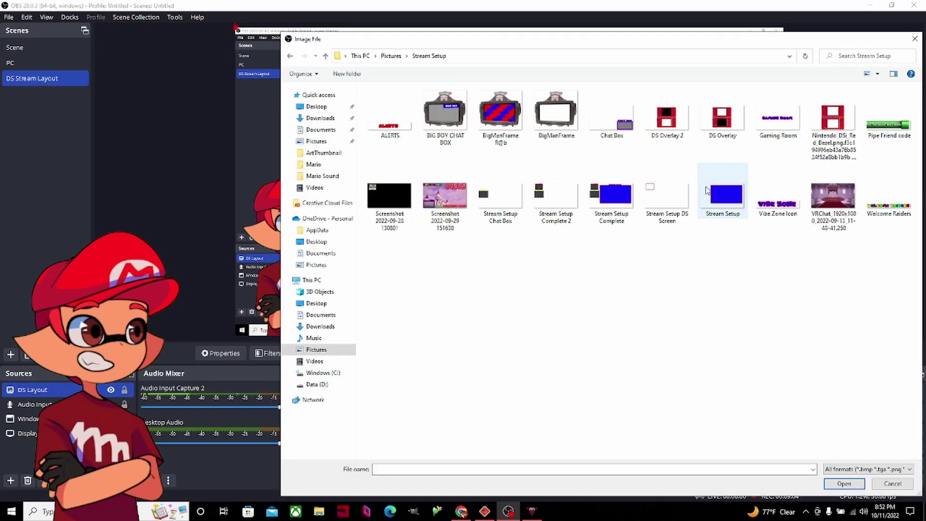
double_click(833, 125)
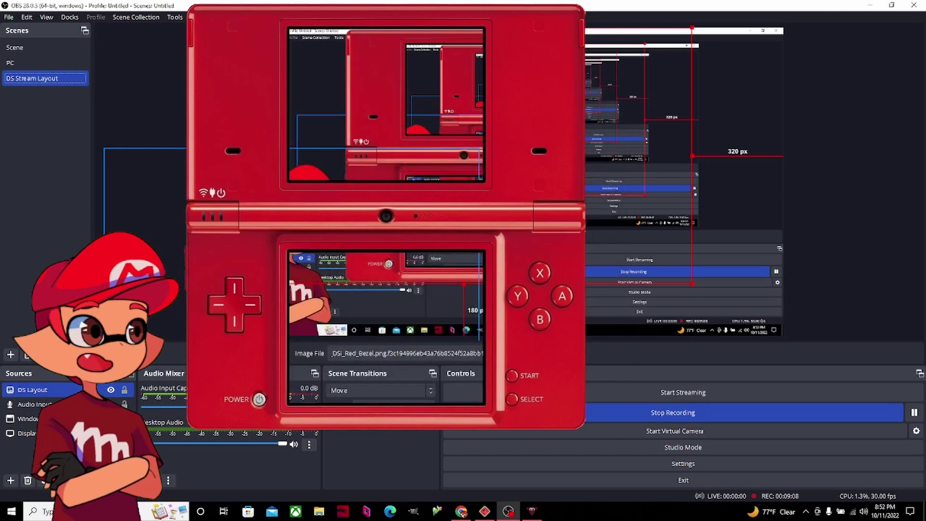
drag(378, 146, 409, 182)
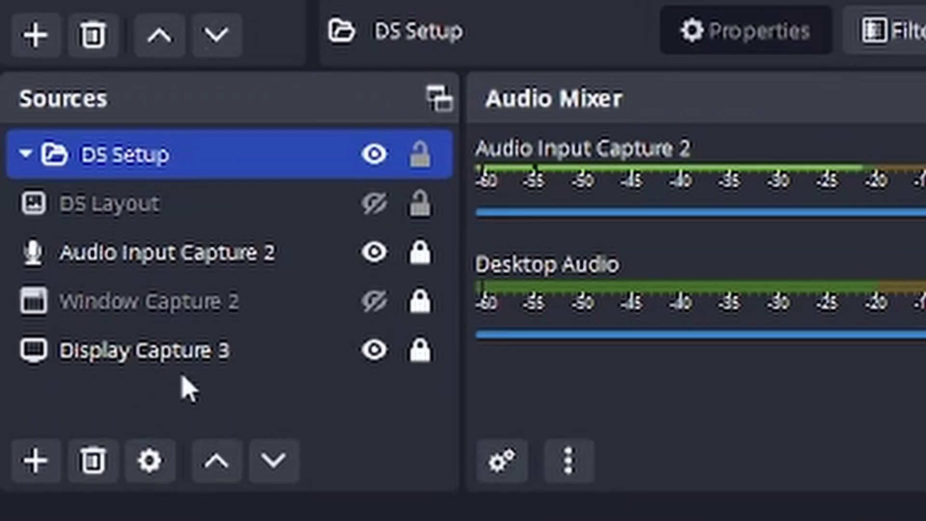
click(37, 462)
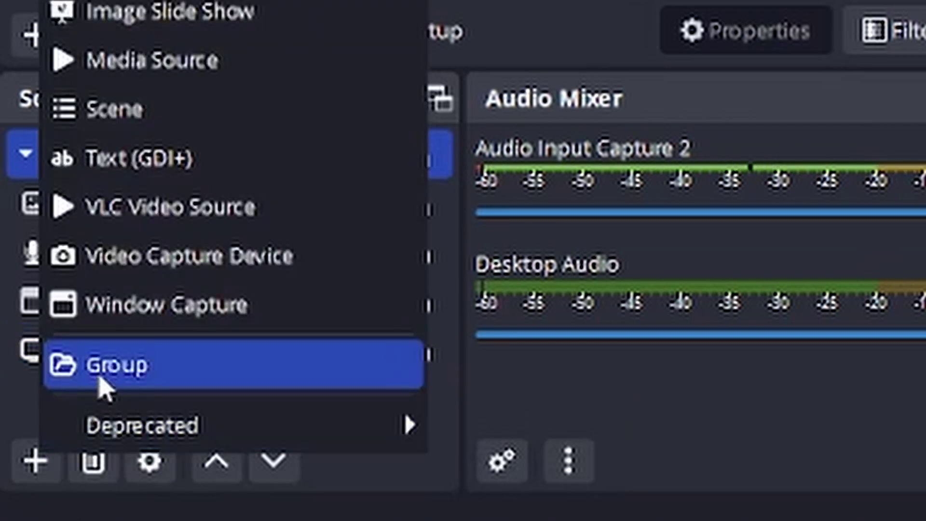
click(136, 379)
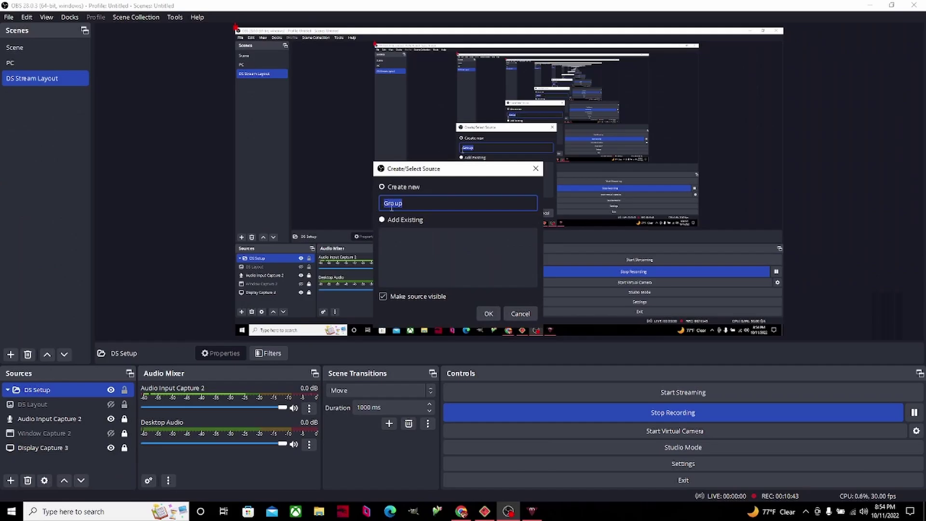
click(511, 317)
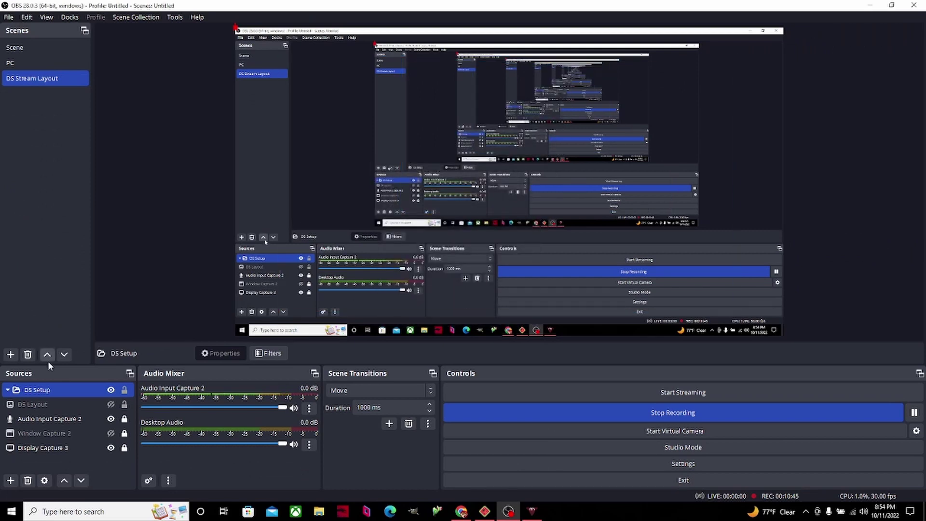
- Make the DS Layout source visible and move it into the DS Setup group
click(110, 404)
ctrl+click(76, 407)
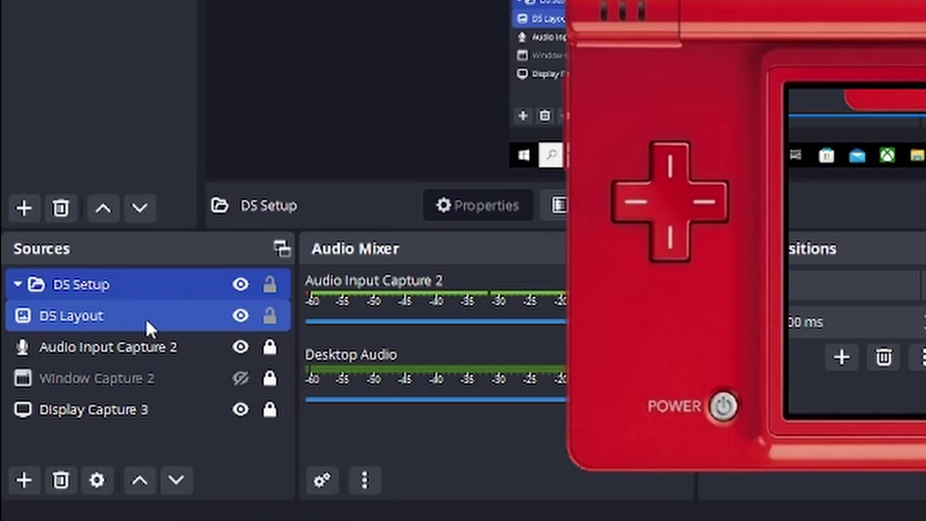
drag(120, 323, 120, 287)
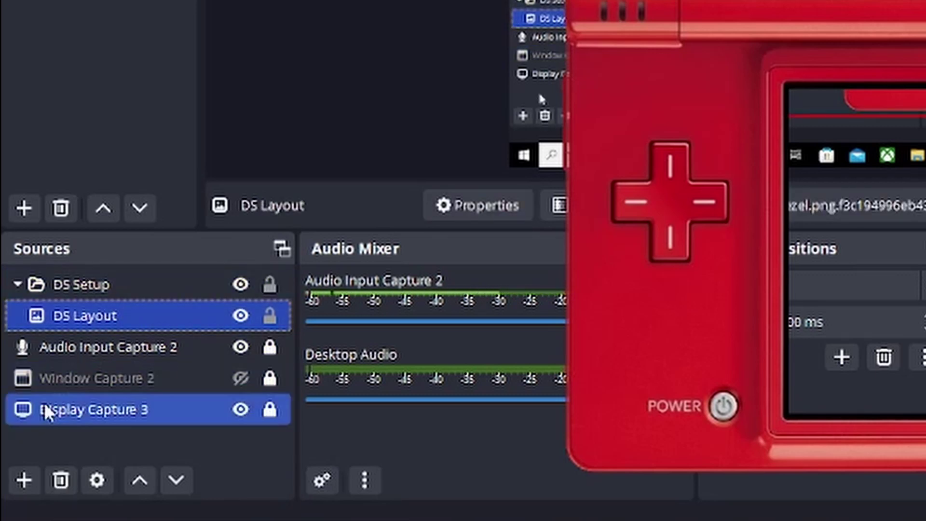
click(20, 292)
click(18, 285)
click(18, 288)
click(18, 289)
click(19, 288)
click(82, 315)
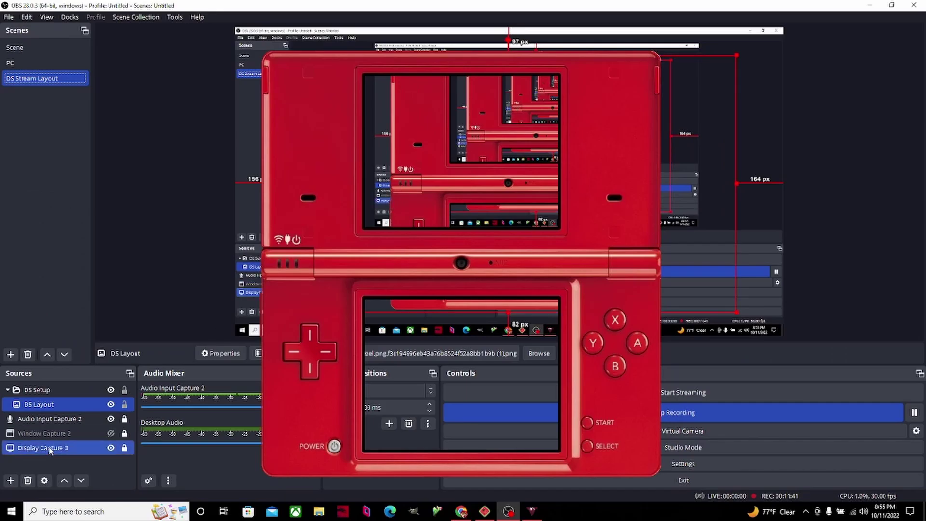
- Add melonDS window captures, fit them to the console's upper and lower screens, and include them in the DS Setup group
click(10, 481)
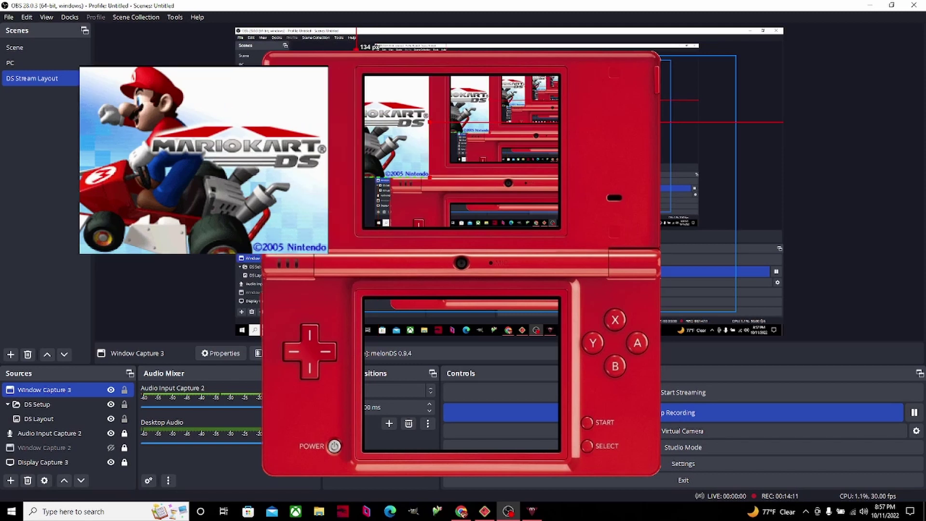
drag(205, 163, 460, 160)
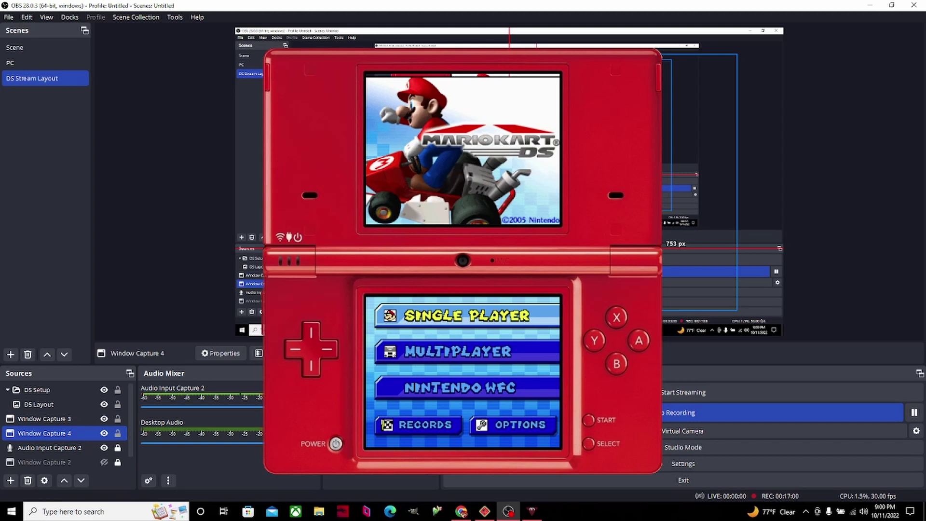
ctrl+click(61, 405)
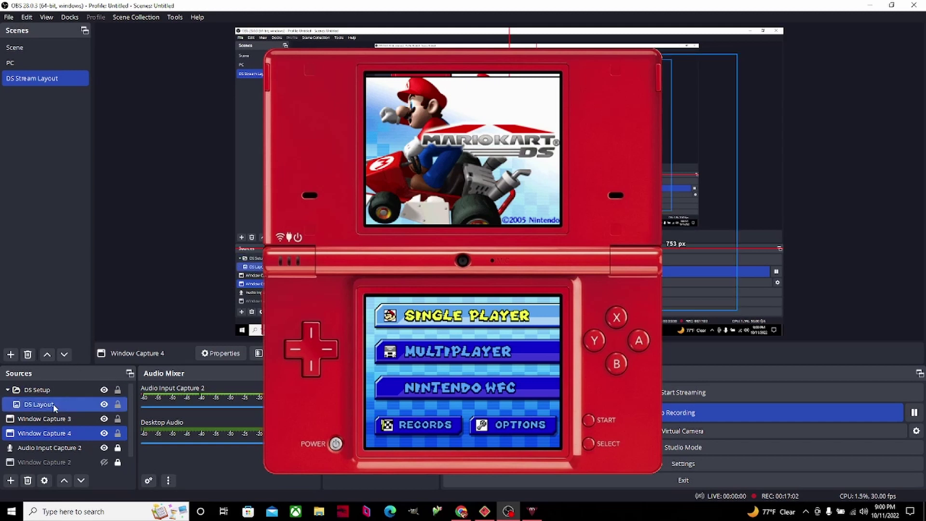
ctrl+click(41, 393)
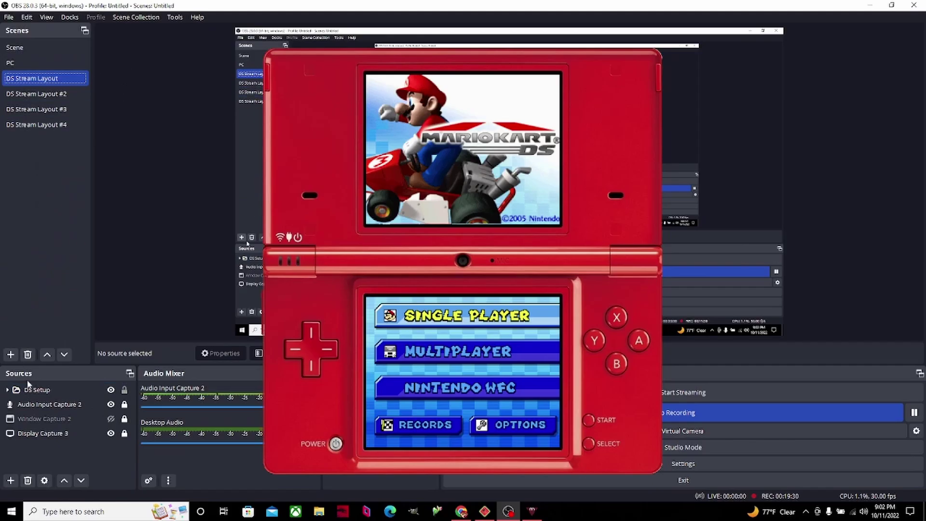
- Copy the DS Setup group and open the DS Stream Layout #2 scene
click(43, 389)
right_click(47, 393)
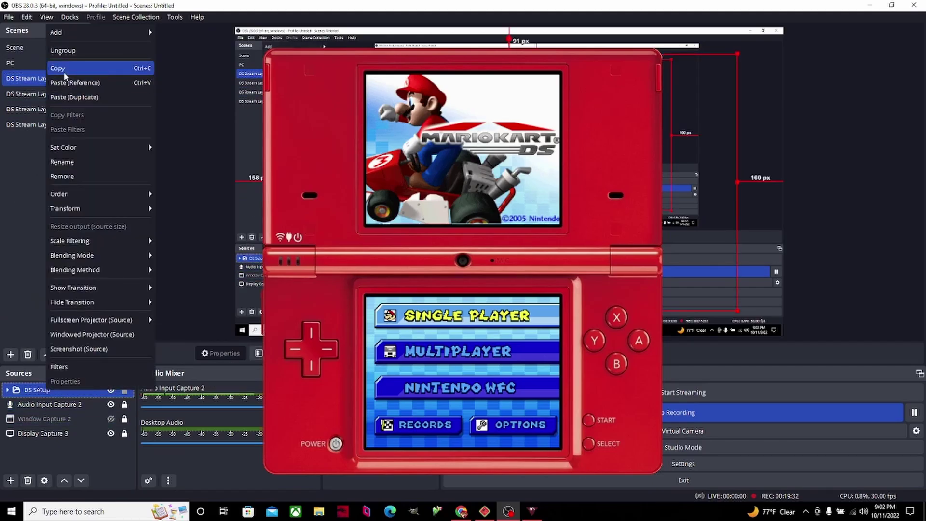
click(121, 68)
click(36, 96)
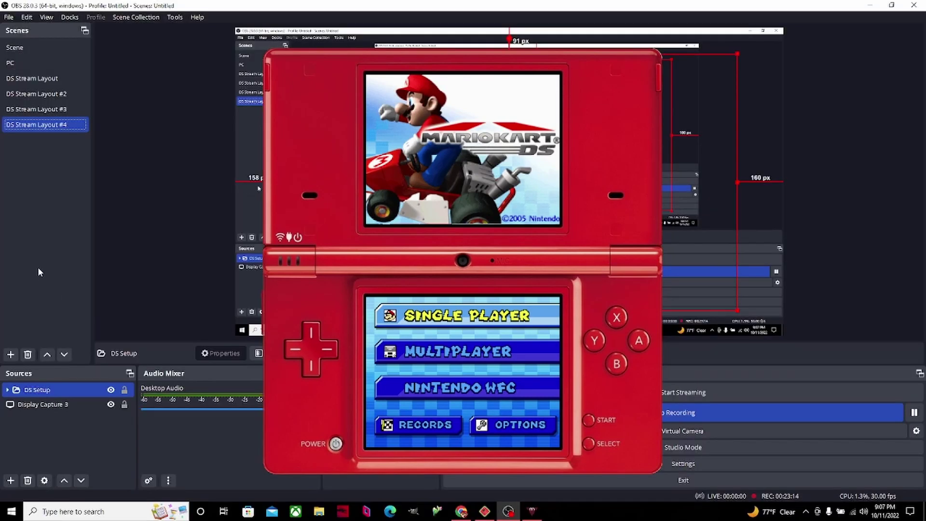
- Rotate the DS Setup group 90 degrees clockwise in the DS Stream Layout #4 scene
right_click(37, 391)
mouse_move(78, 210)
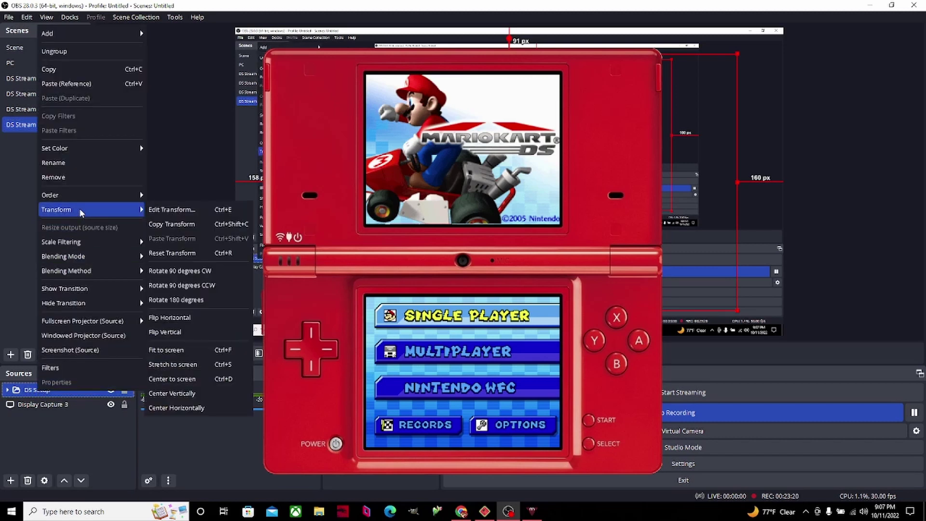
click(189, 276)
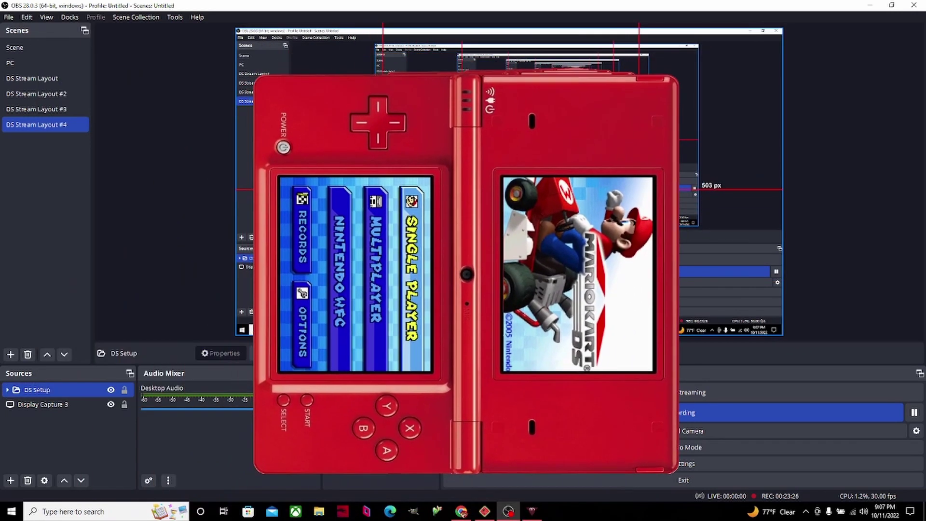
- Switch between the DS Stream Layout and DS Stream Layout #4 scenes to preview the Move transition
click(33, 81)
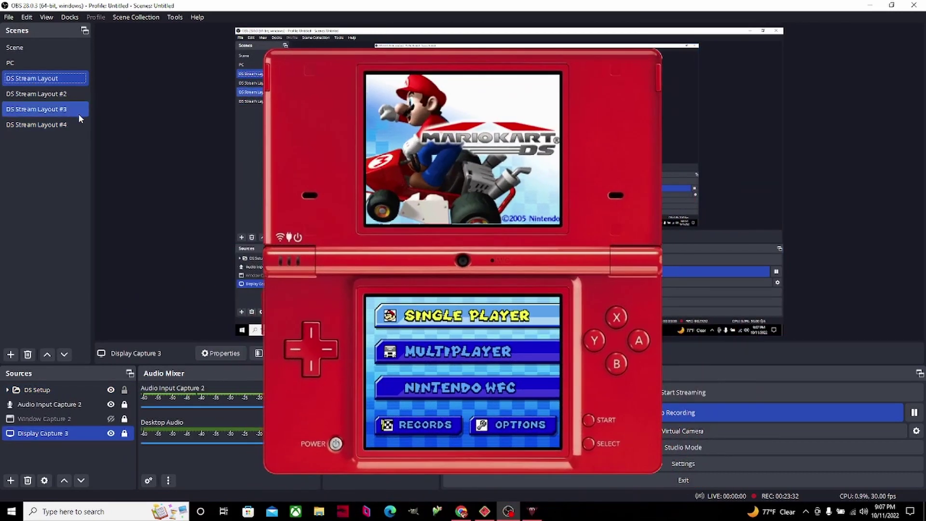
ctrl+click(71, 128)
click(70, 127)
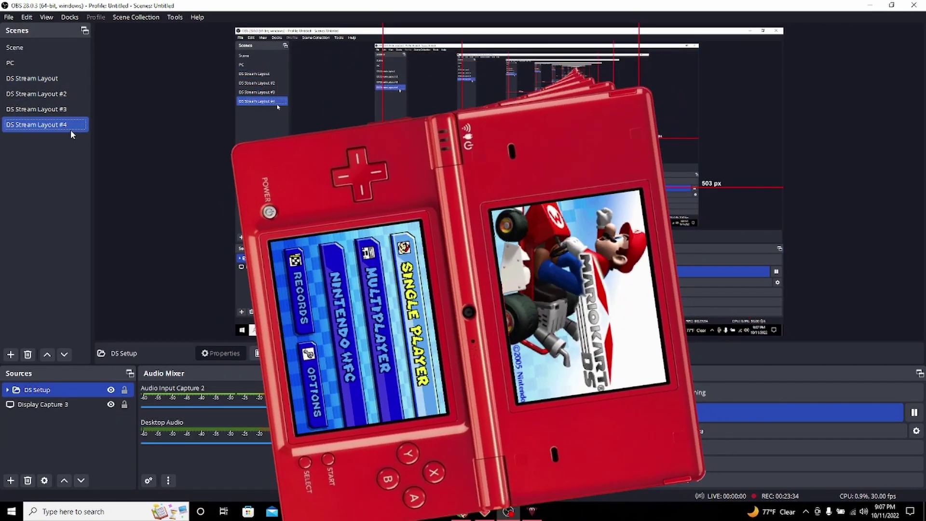
ctrl+click(48, 79)
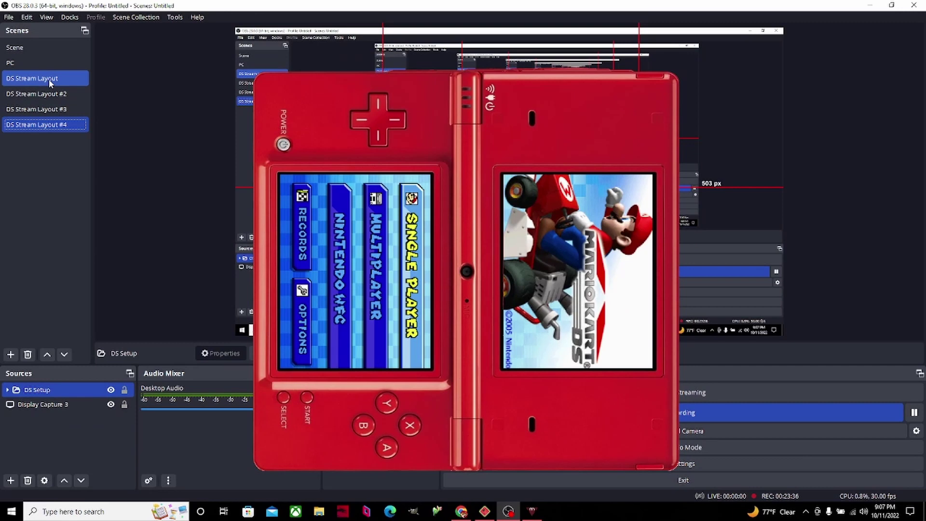
click(48, 79)
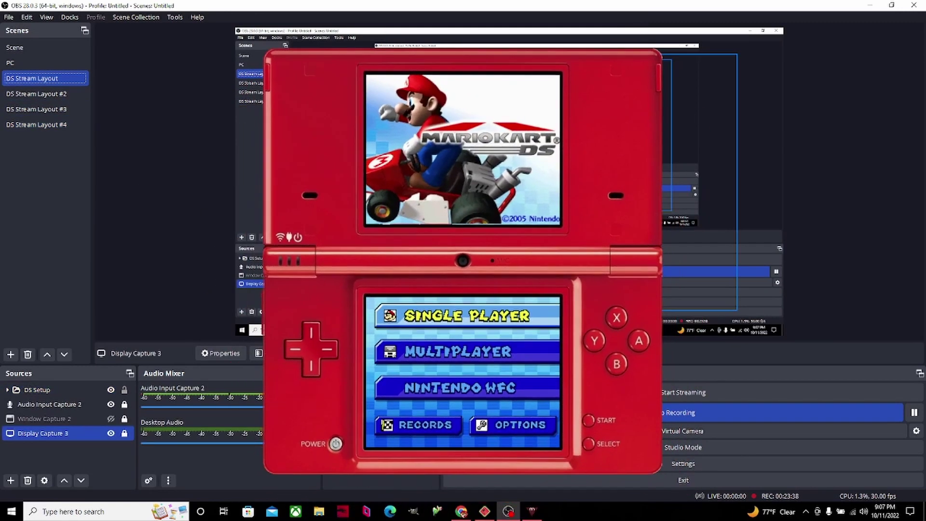